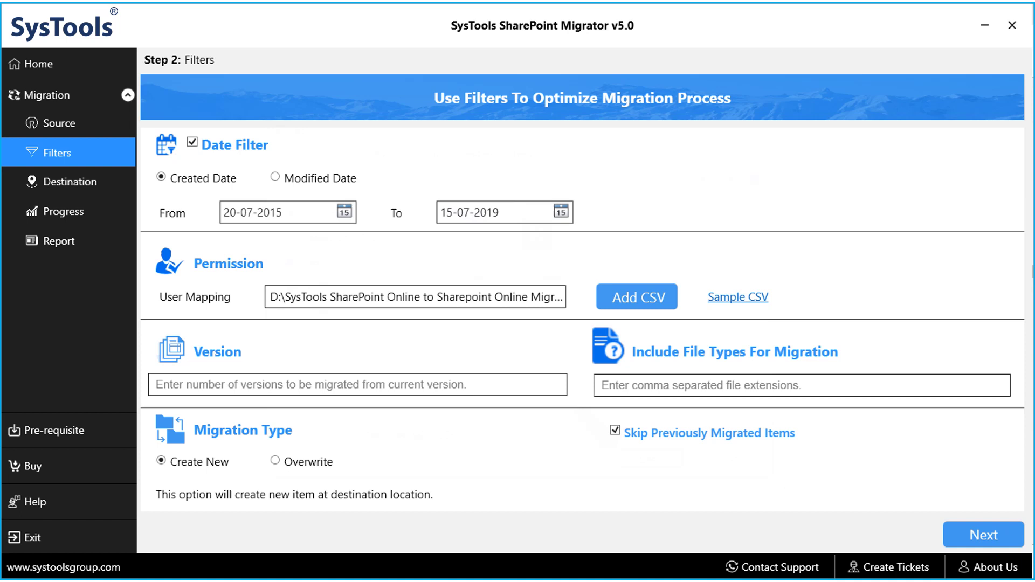
Limit the migration to version 1.0 and the file types txt, doc and PDF
{"action": "type", "text": "1.0"}
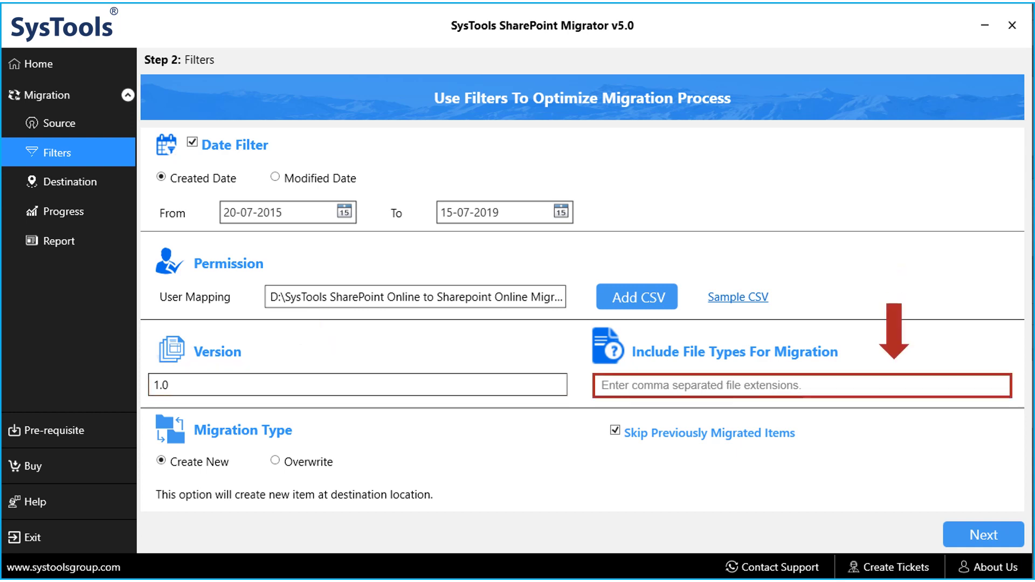
{"action": "type", "text": "txt, doc, PDF"}
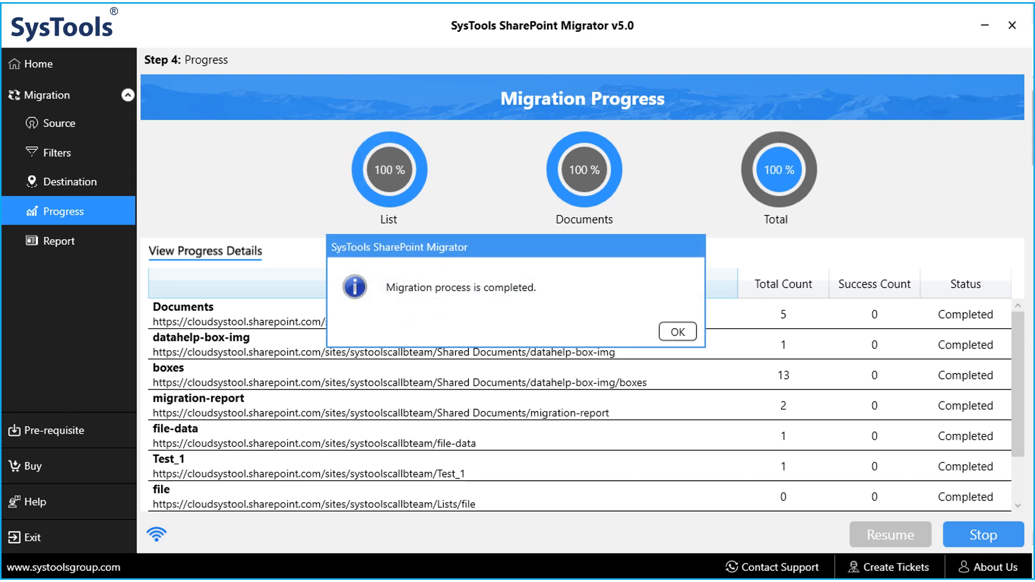
Dismiss the migration-completed message once the migration reaches 100%
{"action": "left_click", "coordinate": [678, 331]}
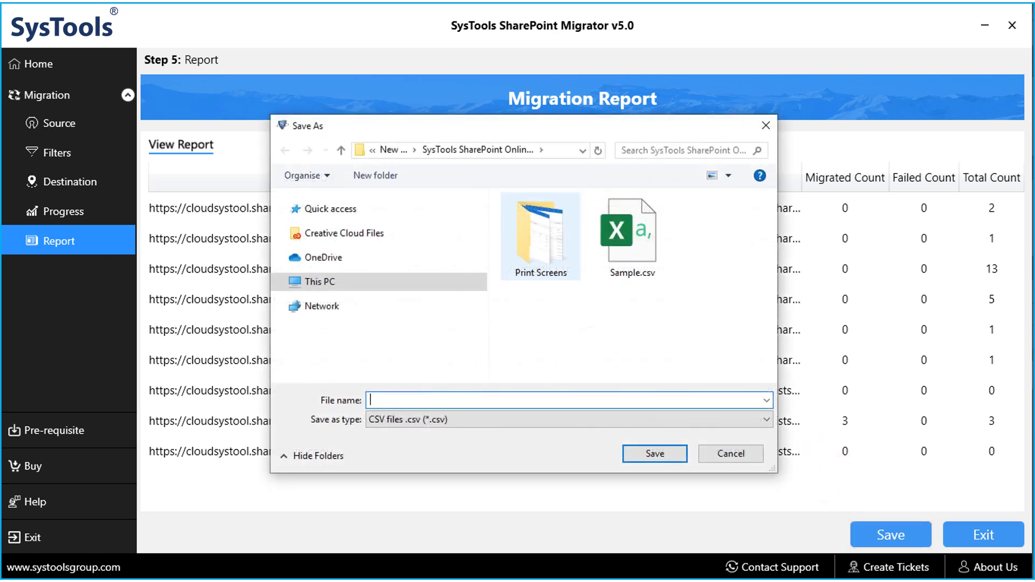
Save the migration report as a CSV file named 'Migration Report'
{"action": "type", "text": "Migration Report"}
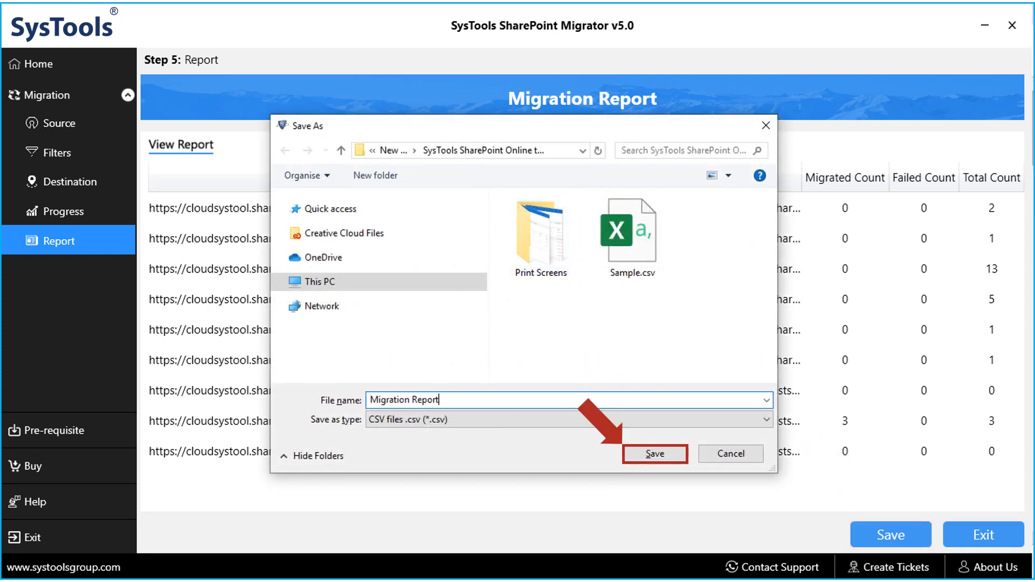
{"action": "key", "text": "Return"}
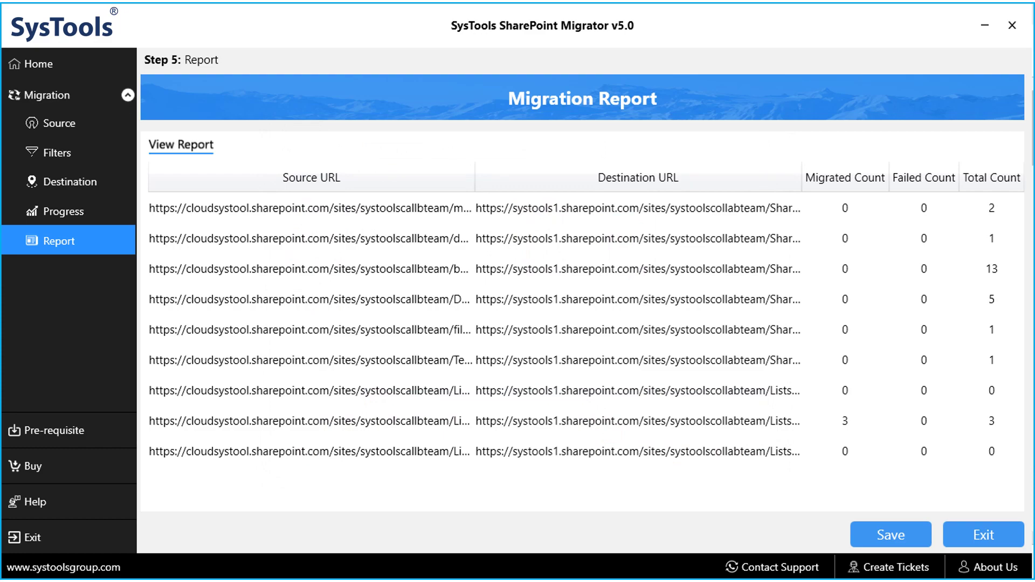